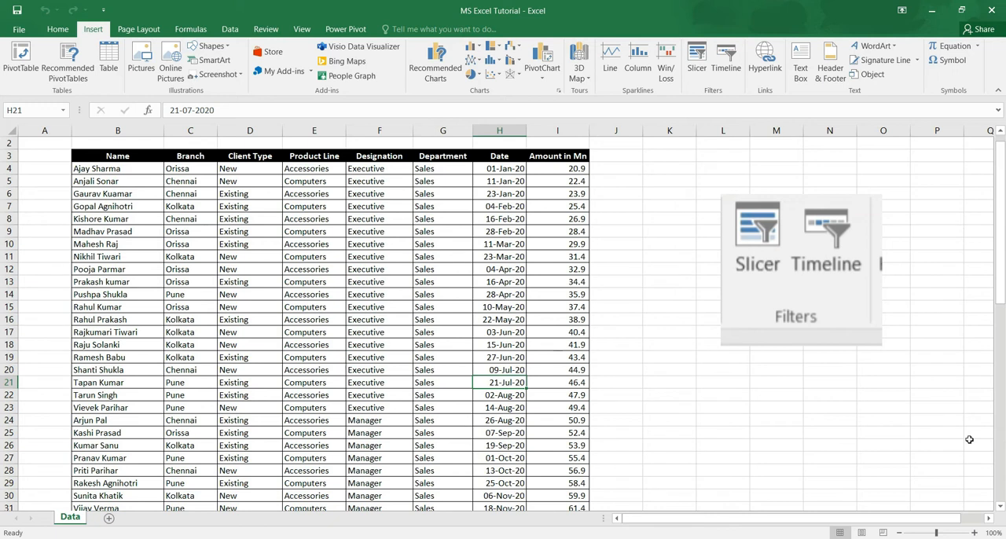
Create a PivotTable on a new worksheet from the sales data in Data!$B$3:$I$64.
{"action": "key", "text": "ctrl+Up"}
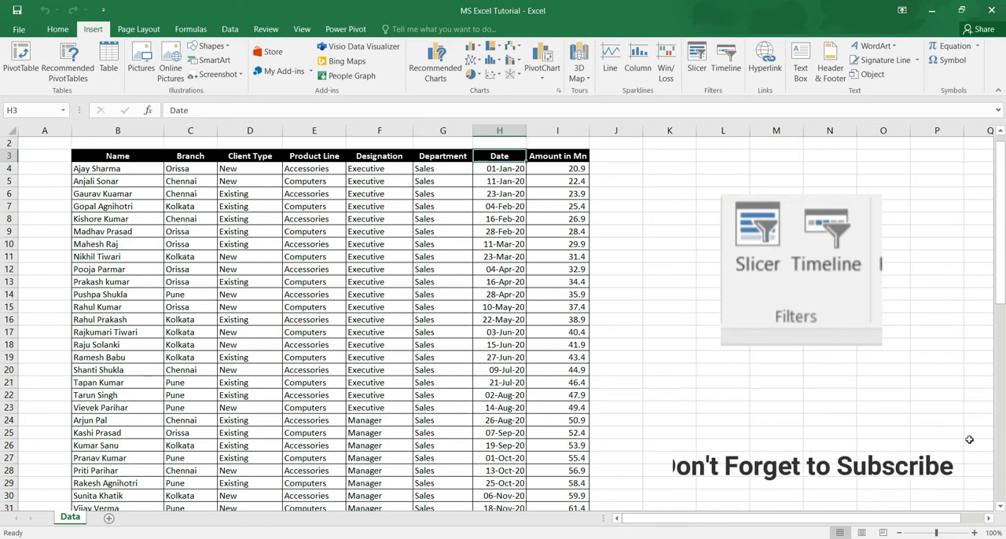
{"action": "key", "text": "ctrl+Left"}
{"action": "key", "text": "ctrl+shift+Right"}
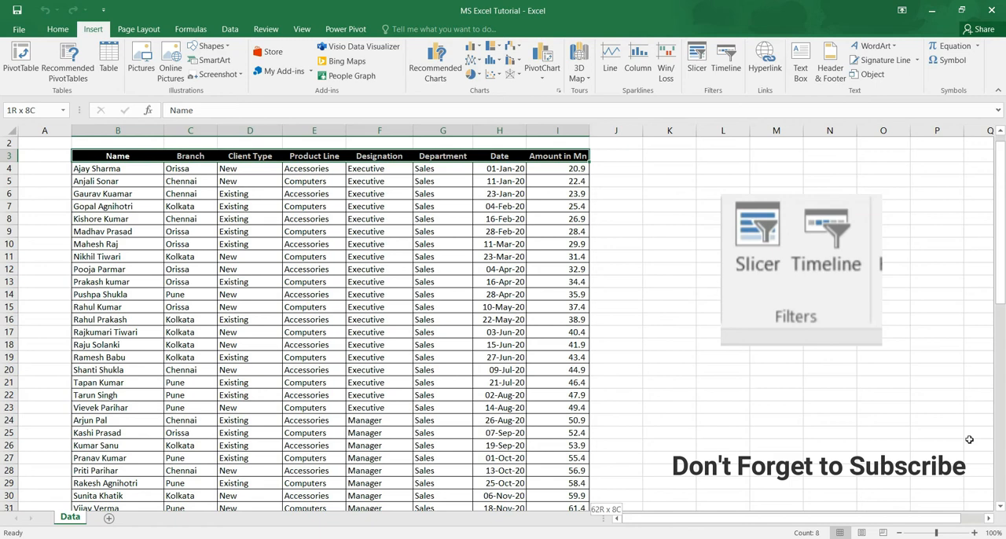
{"action": "key", "text": "ctrl+shift+Down"}
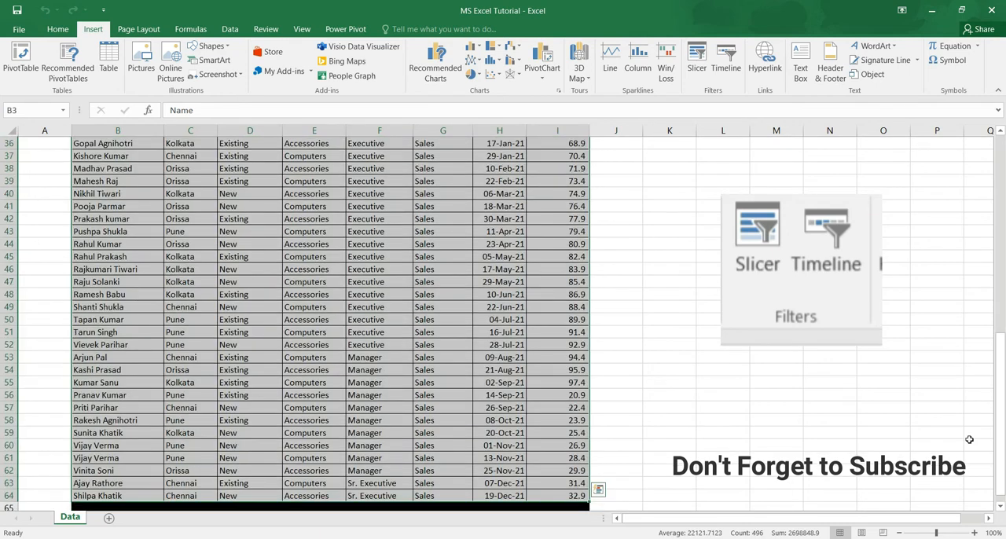
{"action": "key", "text": "ctrl+Up"}
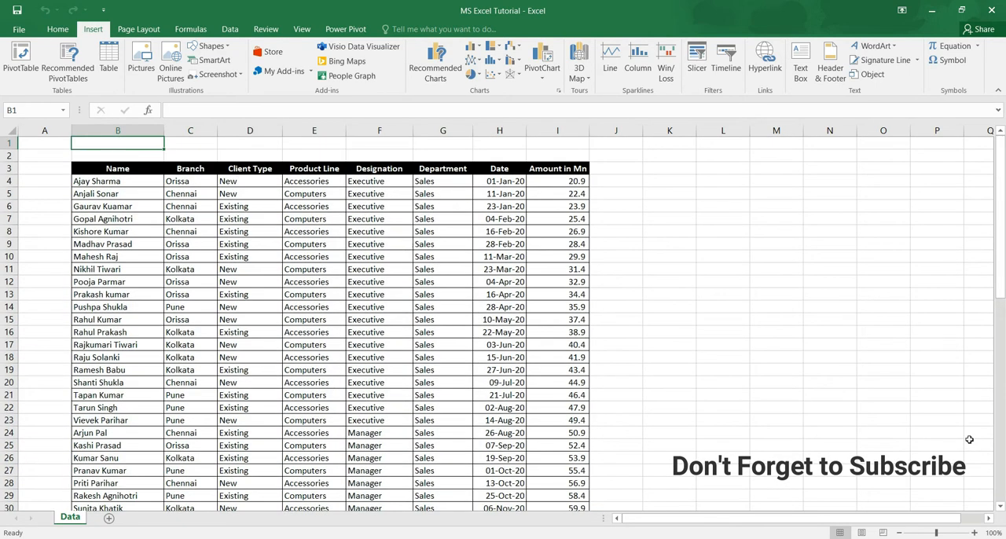
{"action": "key", "text": "ctrl+Down"}
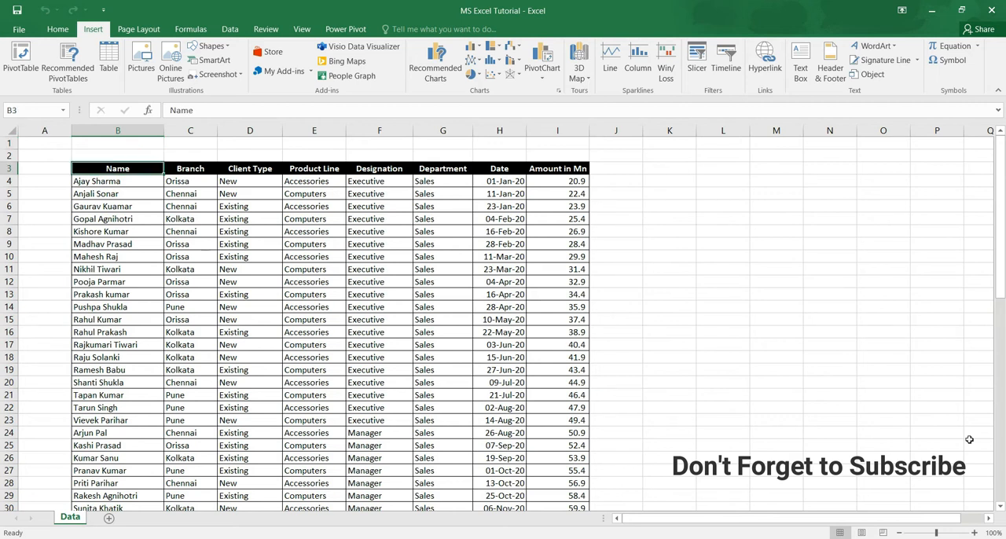
{"action": "key", "text": "ctrl+shift+Right"}
{"action": "key", "text": "ctrl+shift+Down"}
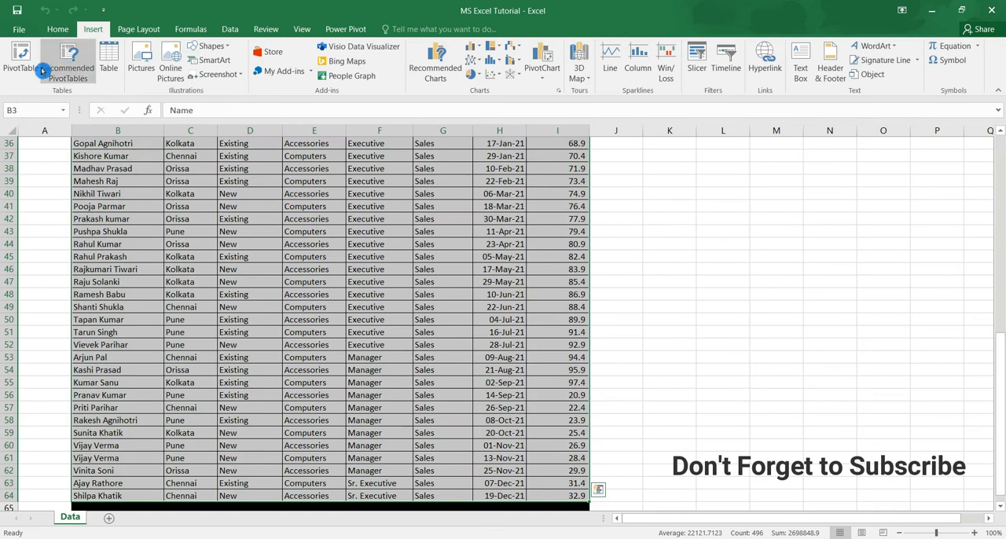
{"action": "left_click", "coordinate": [10, 59]}
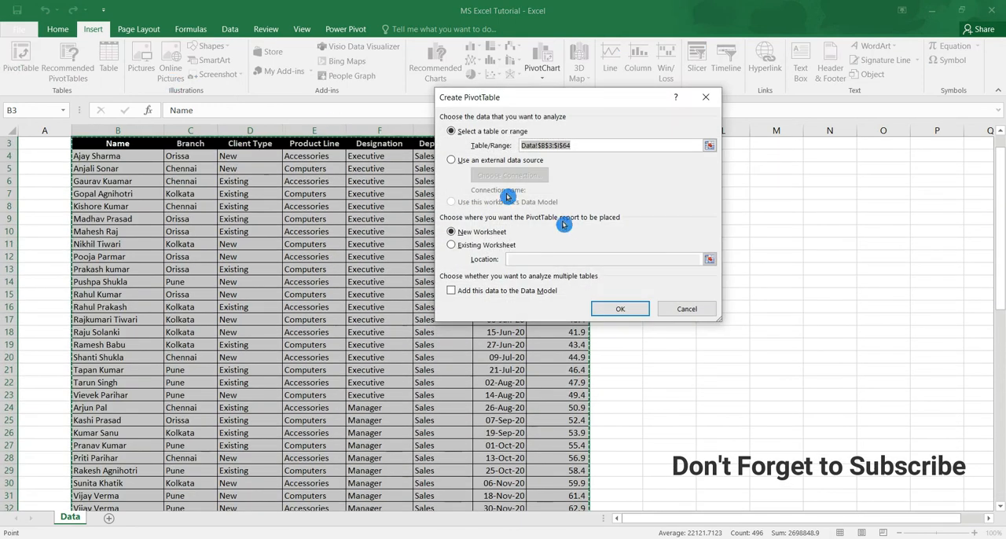
{"action": "left_click", "coordinate": [641, 306]}
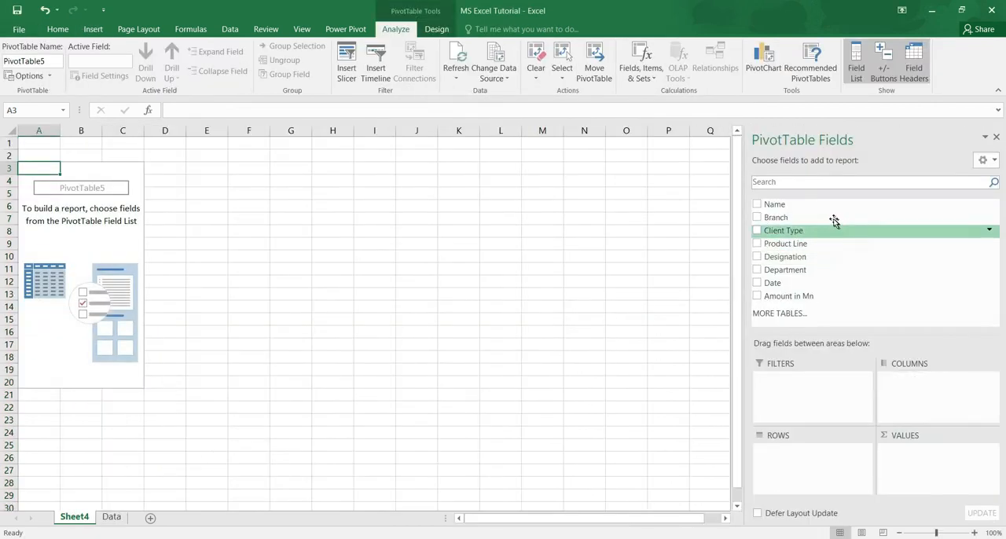
Lay out the PivotTable with Branch and Client Type as rows, Product Line as columns and Amount in Mn summed as values.
{"action": "left_click_drag", "start_coordinate": [830, 220], "coordinate": [832, 464]}
{"action": "left_click_drag", "start_coordinate": [821, 230], "coordinate": [822, 470]}
{"action": "left_click_drag", "start_coordinate": [809, 246], "coordinate": [926, 402]}
{"action": "left_click_drag", "start_coordinate": [813, 296], "coordinate": [948, 481]}
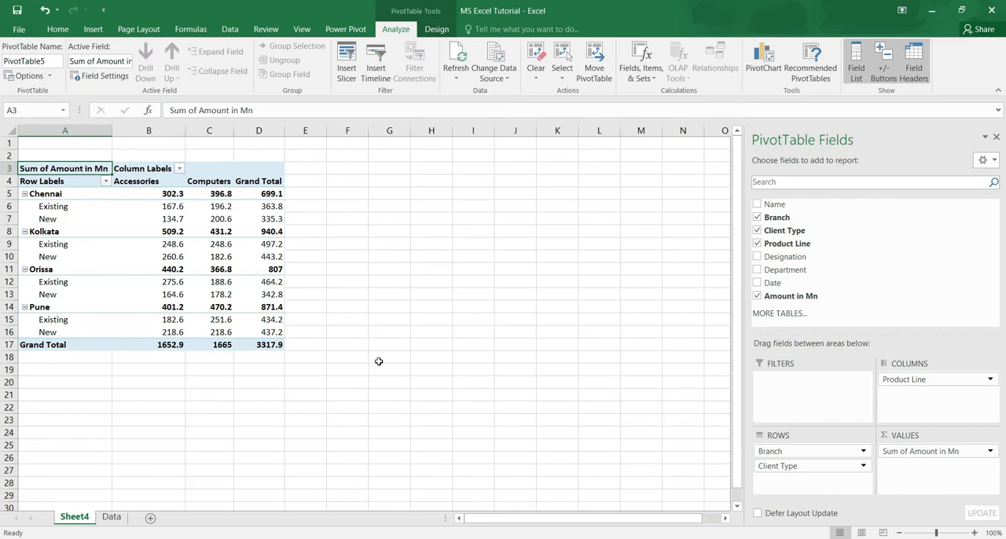
Insert slicers for the Name, Branch, Client Type and Product Line fields of the PivotTable.
{"action": "left_click", "coordinate": [271, 257]}
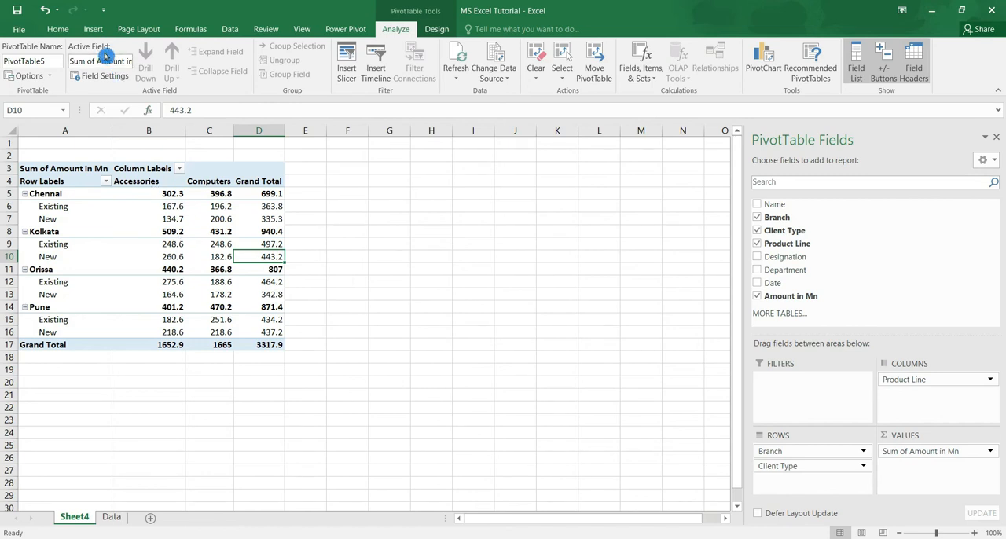
{"action": "left_click", "coordinate": [96, 31]}
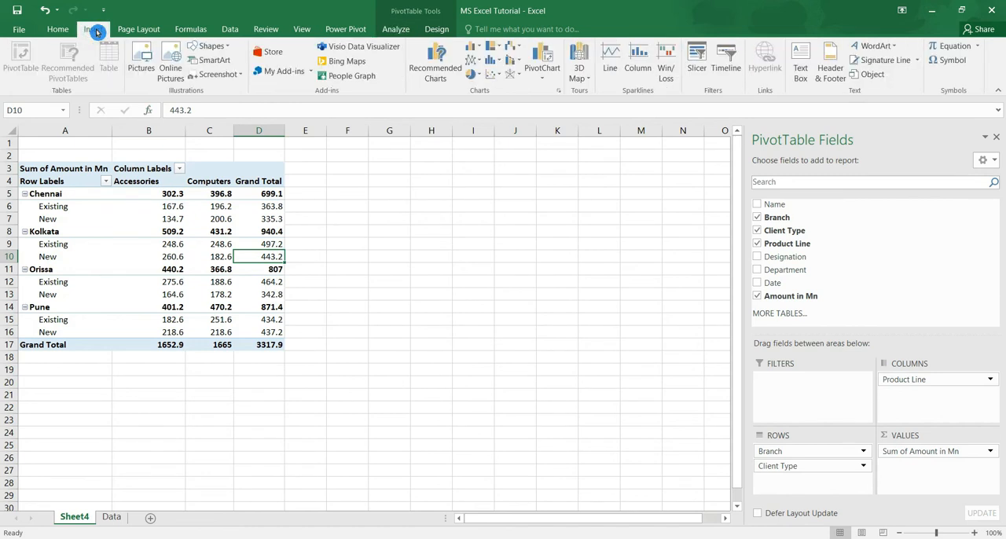
{"action": "left_click", "coordinate": [707, 73]}
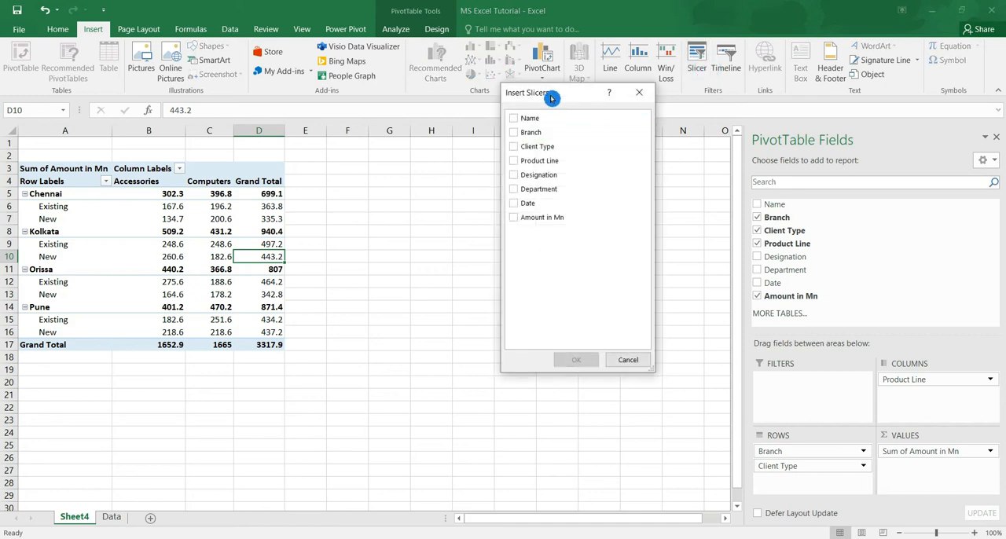
{"action": "left_click_drag", "start_coordinate": [552, 99], "coordinate": [569, 110]}
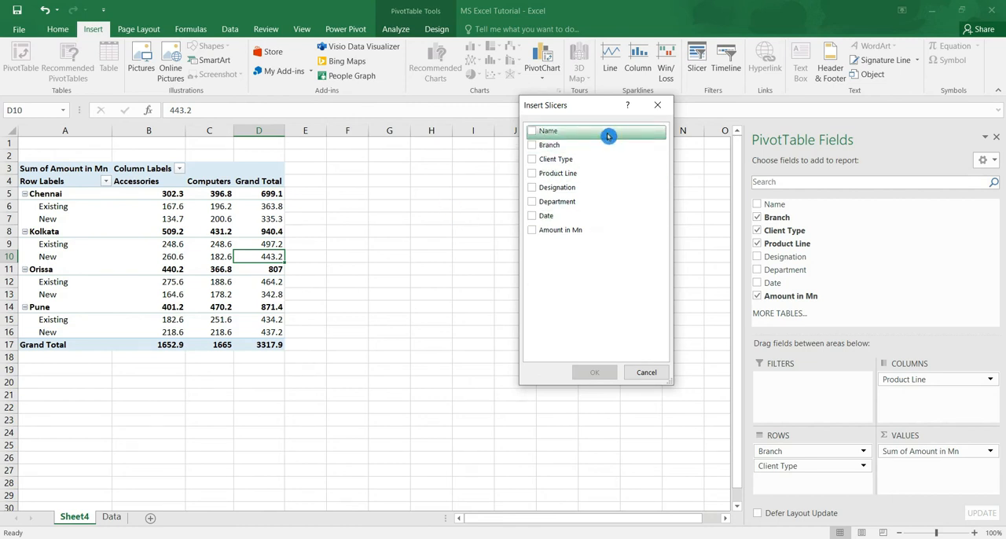
{"action": "left_click", "coordinate": [534, 134]}
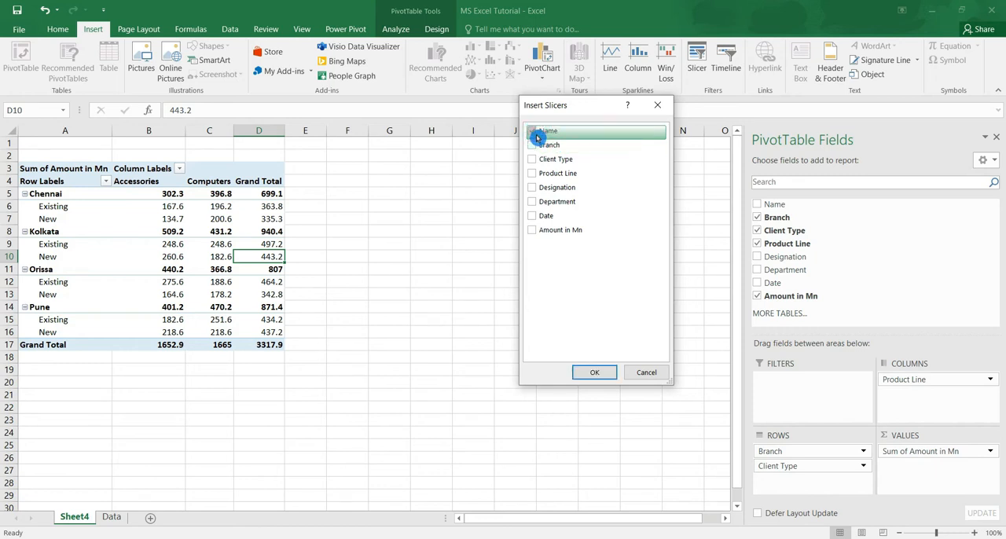
{"action": "left_click", "coordinate": [535, 146]}
{"action": "left_click", "coordinate": [533, 161]}
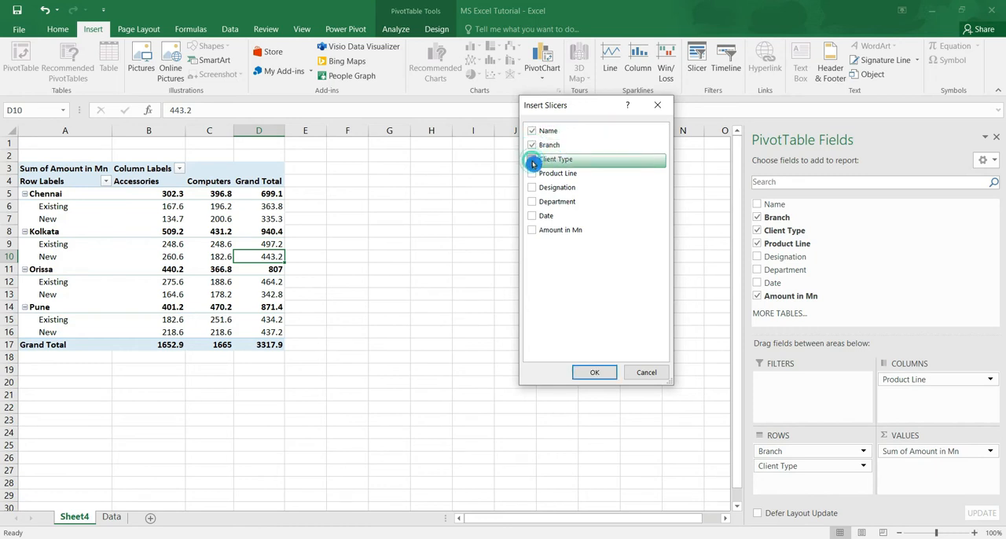
{"action": "left_click", "coordinate": [534, 174]}
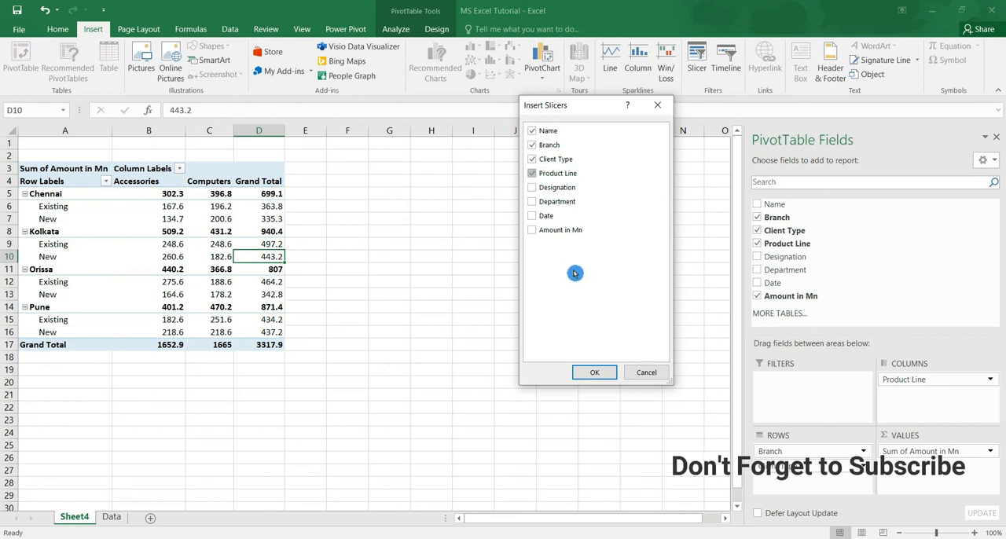
{"action": "left_click", "coordinate": [597, 372]}
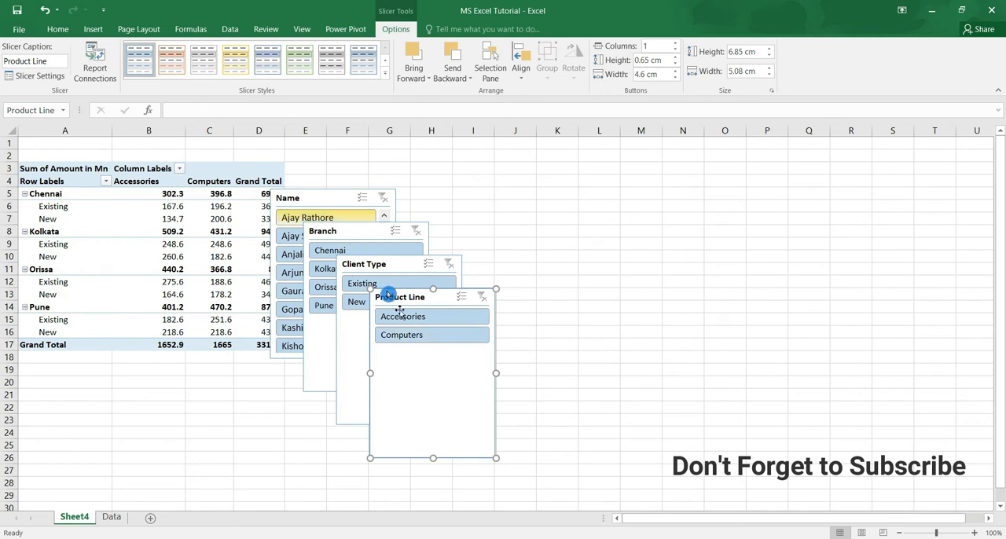
Spread the four overlapping slicers in a row beside the PivotTable, ordered Name, Branch, Client Type and Product Line.
{"action": "left_click_drag", "start_coordinate": [403, 296], "coordinate": [884, 151]}
{"action": "left_click_drag", "start_coordinate": [378, 265], "coordinate": [756, 151]}
{"action": "left_click_drag", "start_coordinate": [353, 233], "coordinate": [633, 148]}
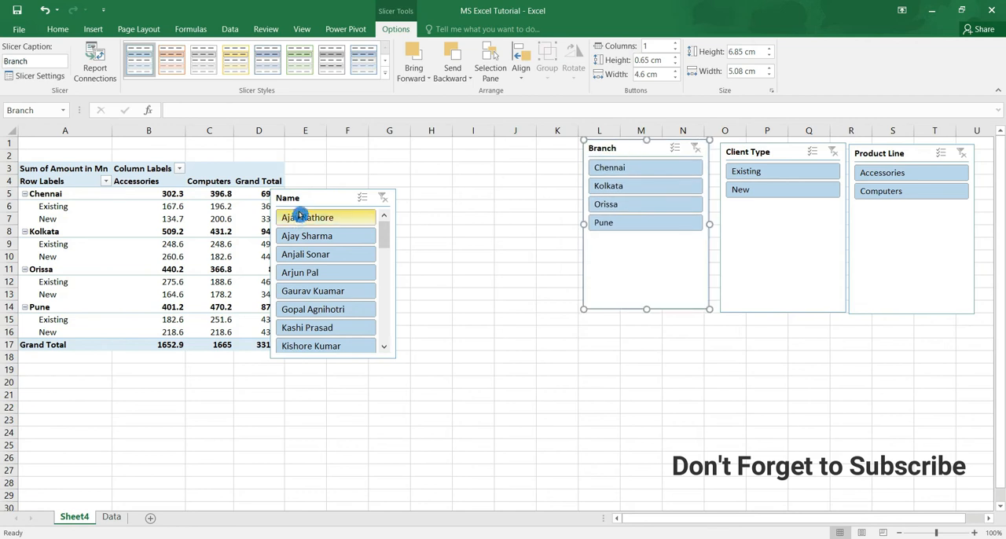
{"action": "left_click_drag", "start_coordinate": [309, 199], "coordinate": [466, 145]}
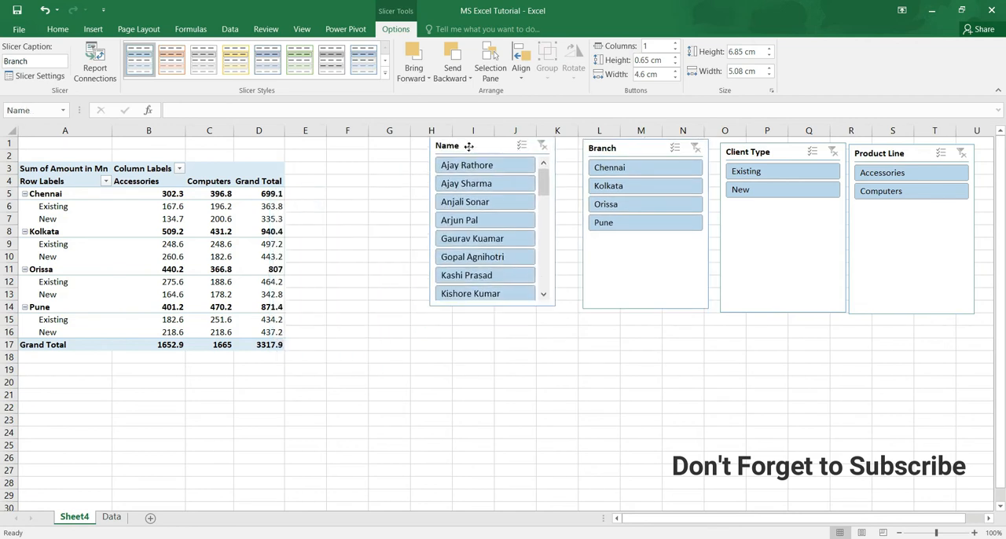
Shorten the Branch and Client Type slicers to fit their items and Product Line to about 2.4 cm, and move the Name slicer below Branch.
{"action": "left_click", "coordinate": [646, 313]}
{"action": "left_click", "coordinate": [662, 307]}
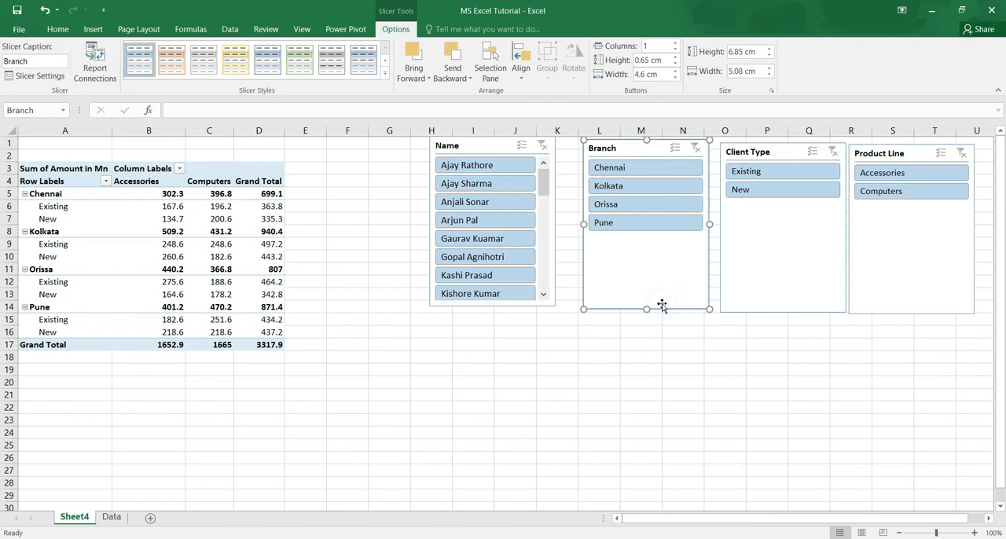
{"action": "left_click_drag", "start_coordinate": [647, 309], "coordinate": [626, 241]}
{"action": "left_click", "coordinate": [806, 290]}
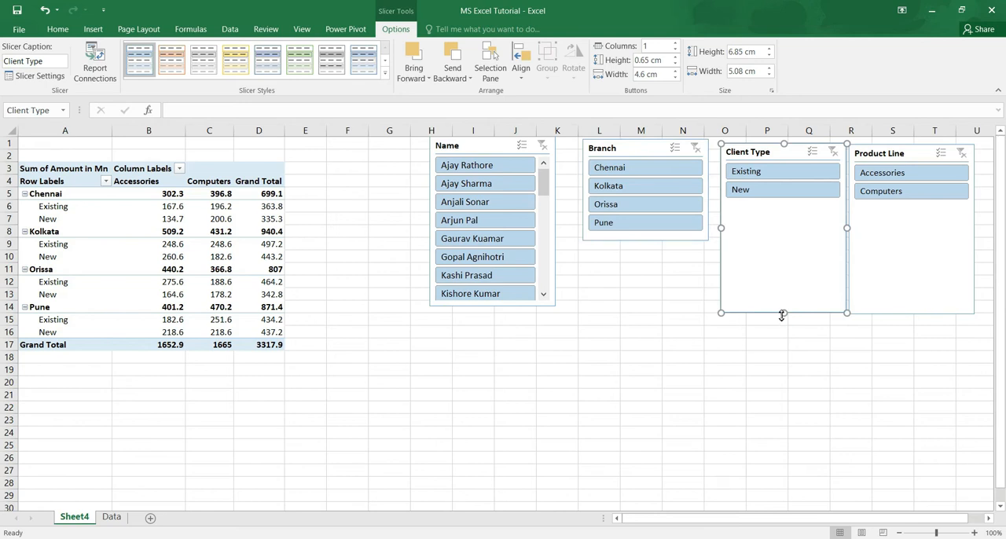
{"action": "left_click_drag", "start_coordinate": [784, 315], "coordinate": [782, 209]}
{"action": "left_click", "coordinate": [929, 267]}
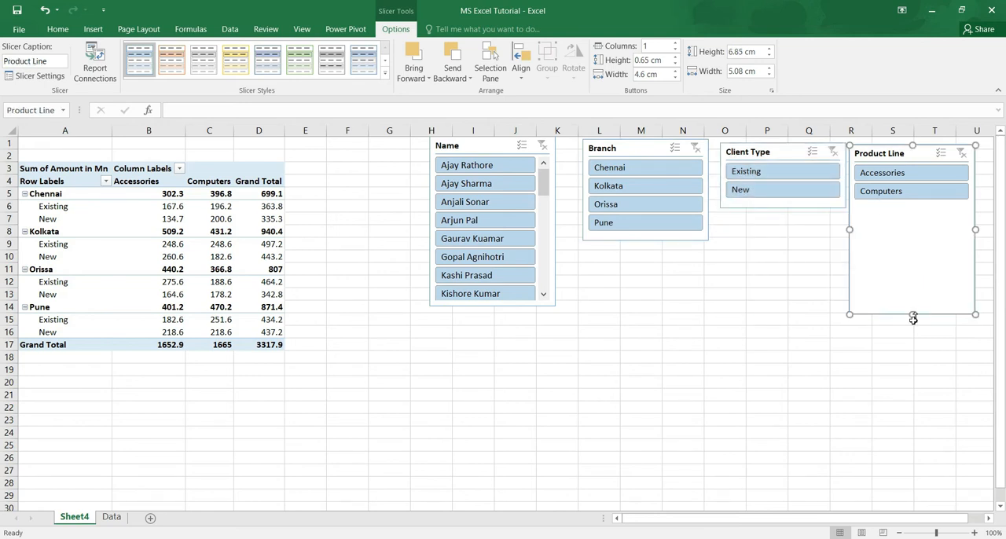
{"action": "left_click_drag", "start_coordinate": [914, 316], "coordinate": [905, 205]}
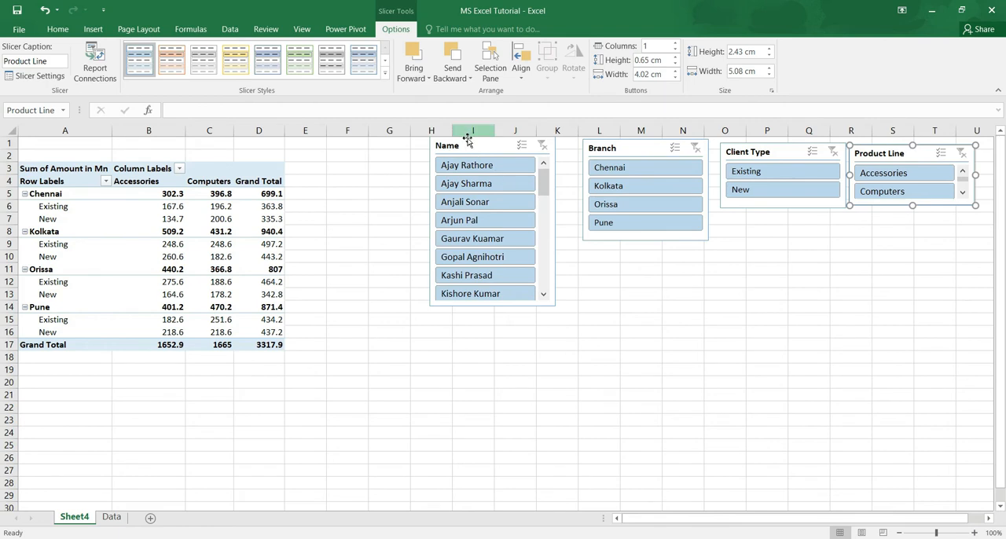
{"action": "left_click_drag", "start_coordinate": [494, 137], "coordinate": [624, 259]}
{"action": "left_click", "coordinate": [312, 351]}
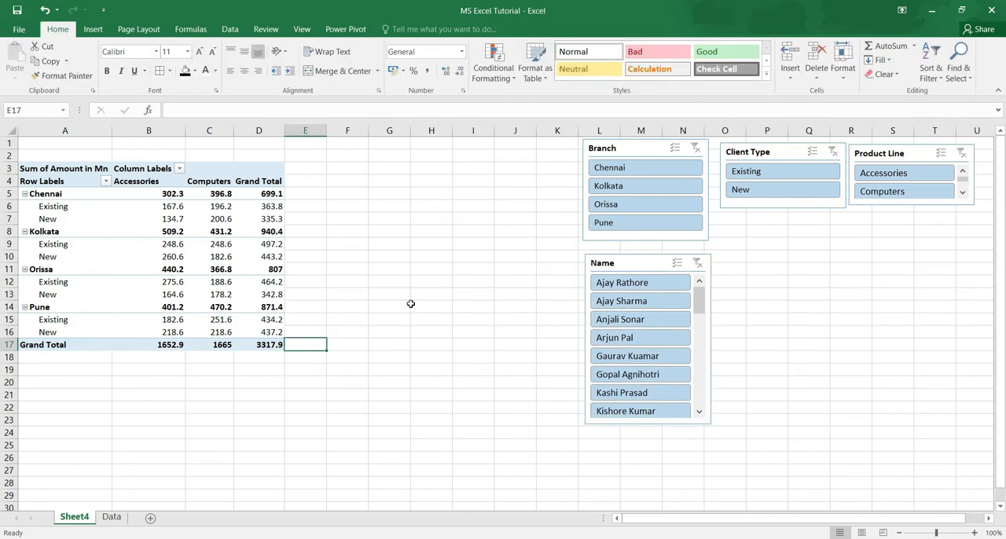
Filter the PivotTable with the slicers to the Chennai branch and the Existing client type.
{"action": "left_click", "coordinate": [657, 189]}
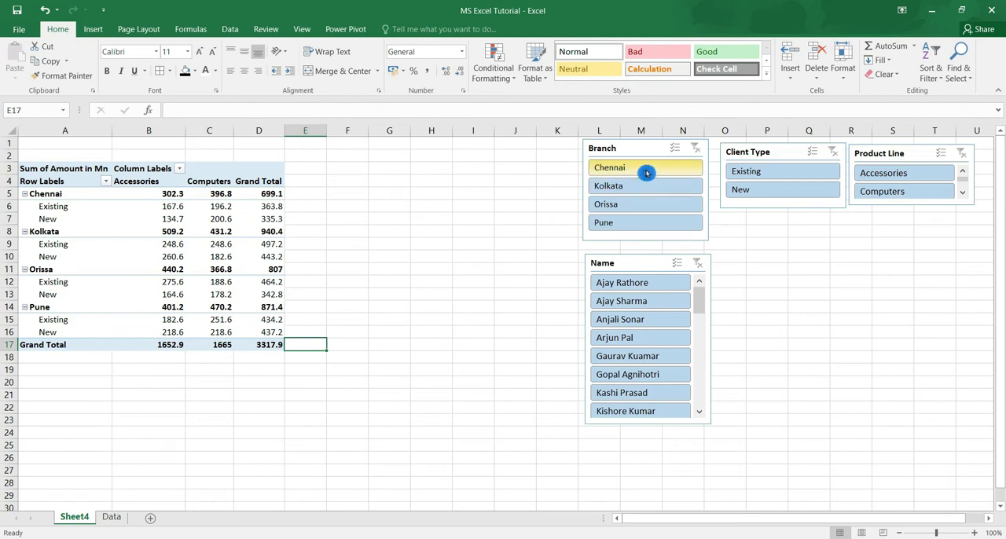
{"action": "left_click", "coordinate": [650, 173]}
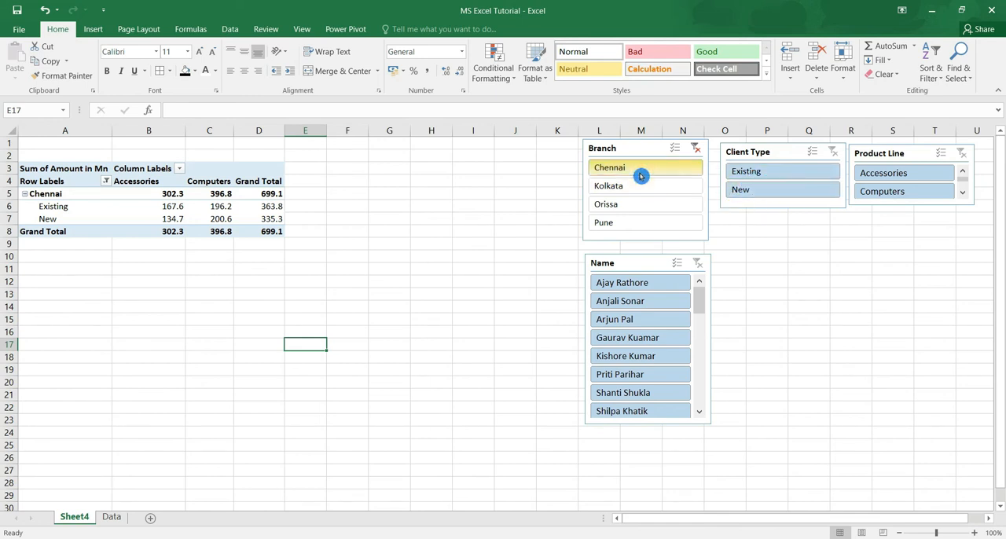
{"action": "left_click", "coordinate": [799, 178]}
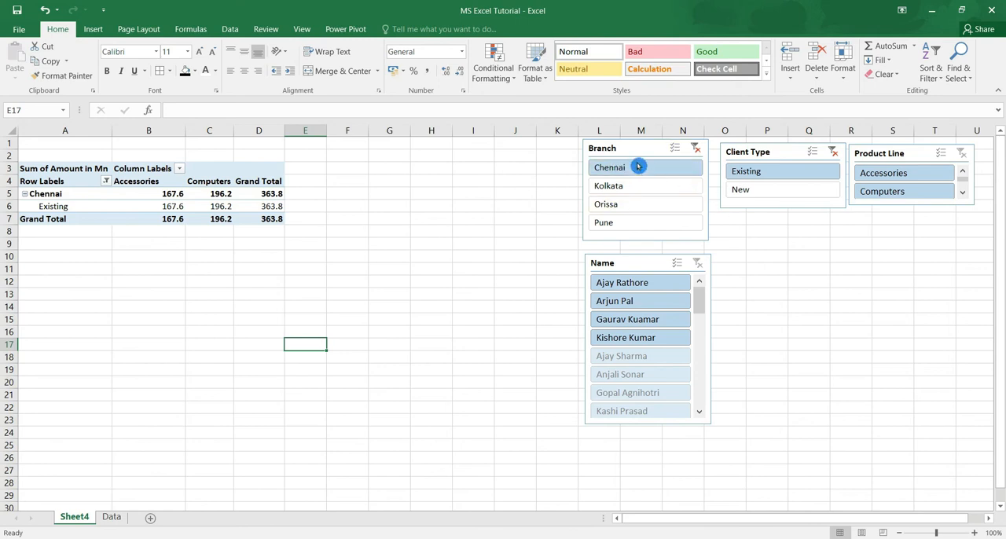
Clear the filters of the Branch and Client Type slicers.
{"action": "left_click", "coordinate": [694, 149]}
{"action": "left_click", "coordinate": [692, 150]}
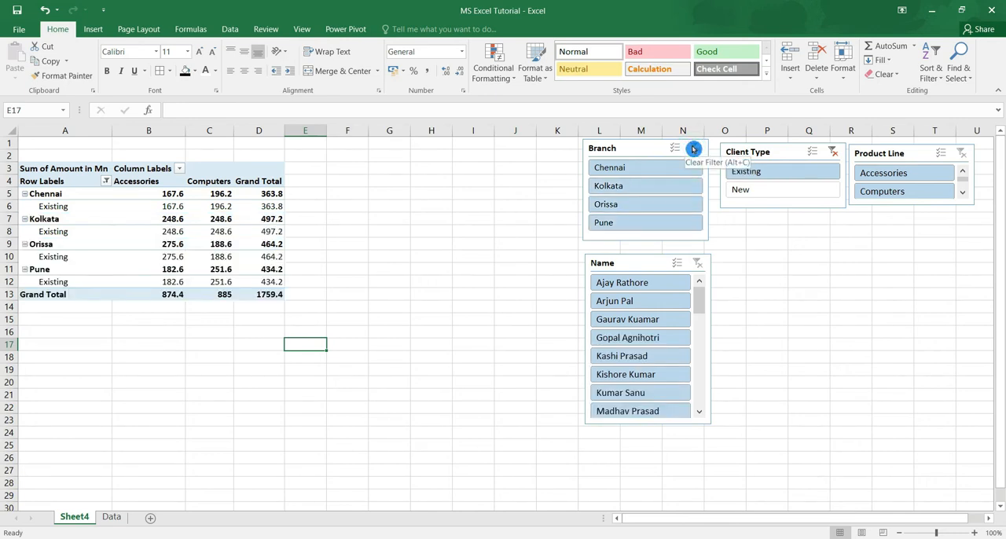
{"action": "left_click", "coordinate": [833, 152]}
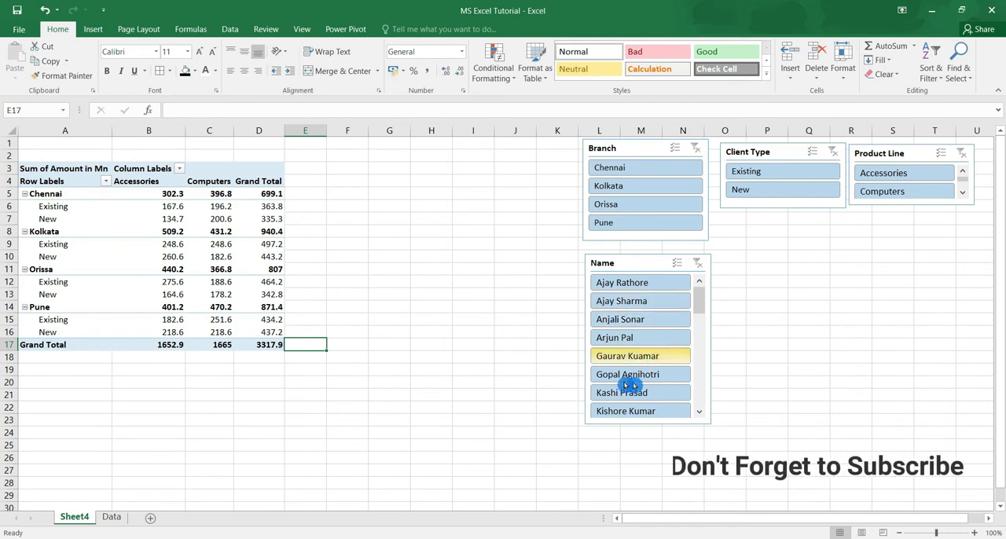
Filter the PivotTable by individual people one at a time with the Name slicer, and clear that slicer's filter.
{"action": "left_click", "coordinate": [653, 335]}
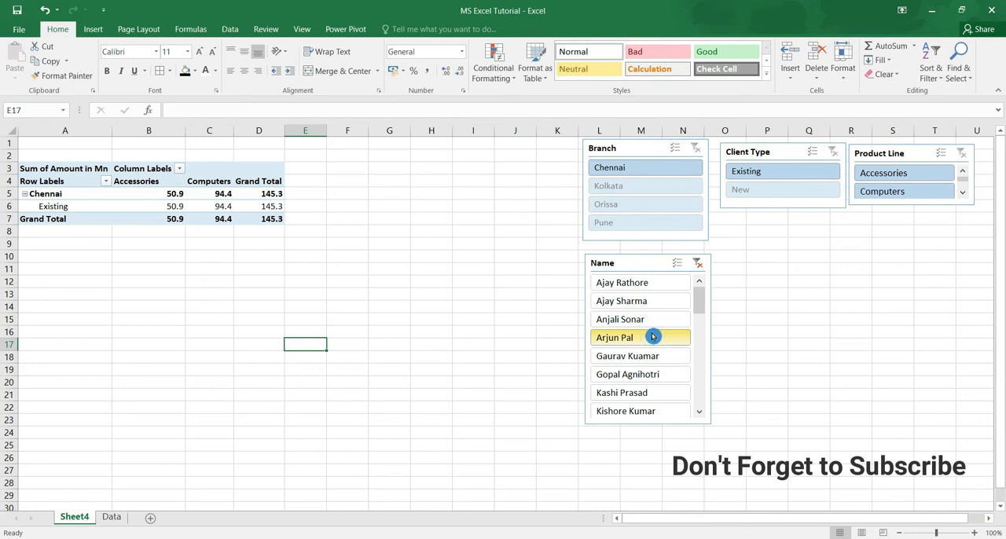
{"action": "left_click", "coordinate": [650, 286]}
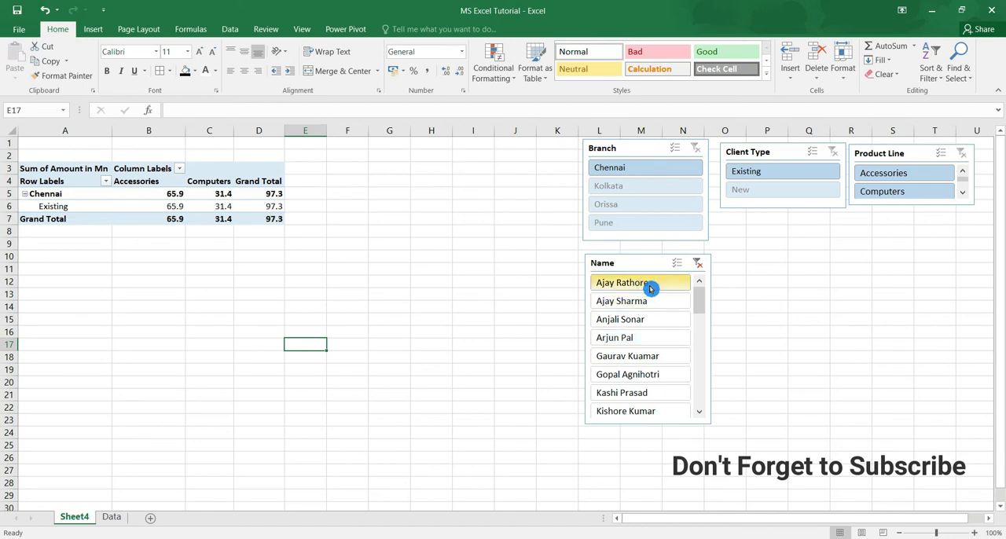
{"action": "left_click", "coordinate": [653, 302]}
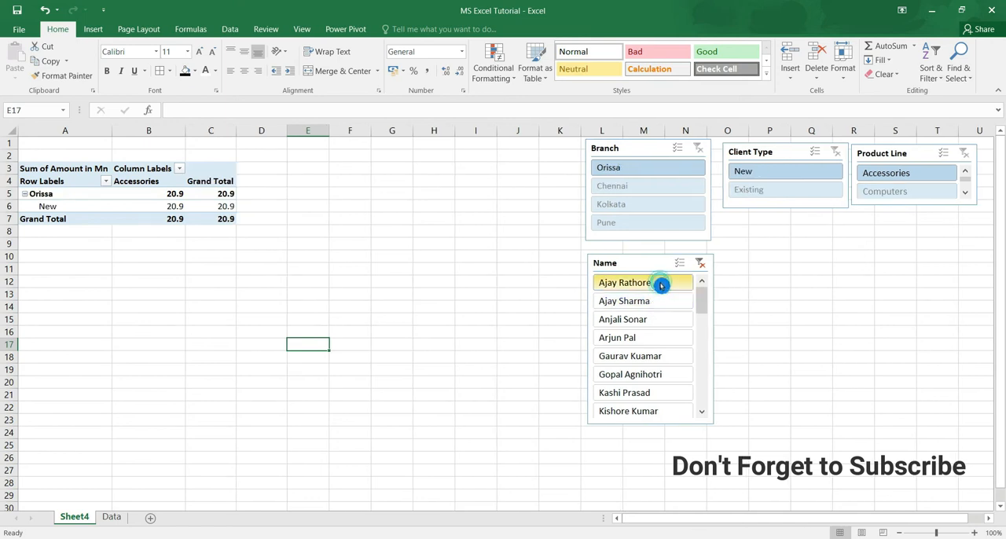
{"action": "left_click", "coordinate": [683, 284]}
{"action": "left_click", "coordinate": [702, 261]}
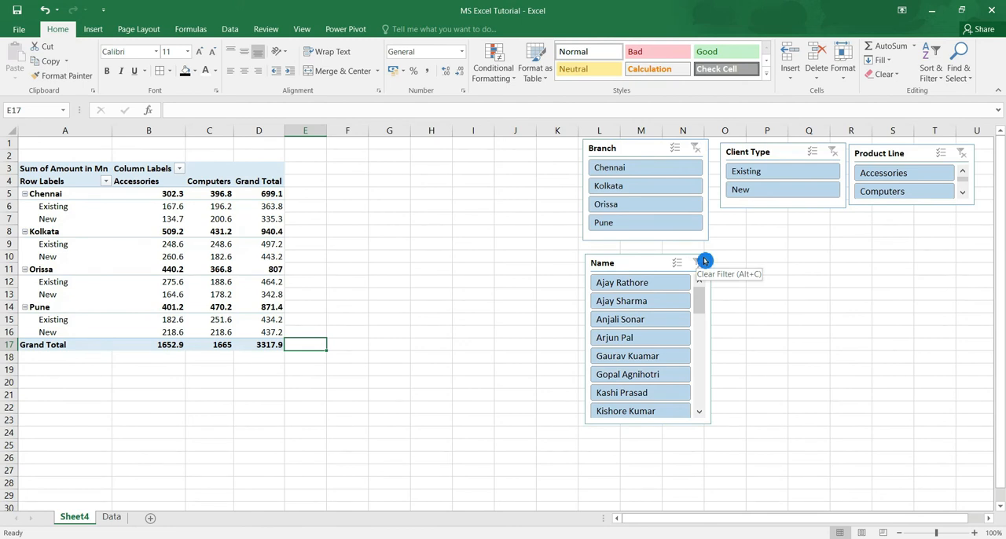
Insert a timeline for the PivotTable's Date field and place it below the Client Type and Product Line slicers.
{"action": "left_click", "coordinate": [92, 30]}
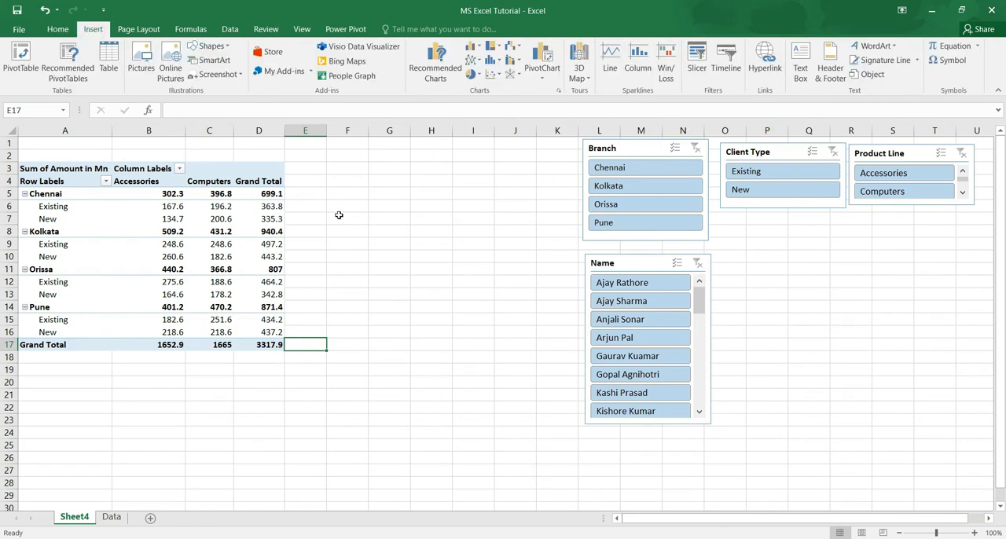
{"action": "left_click", "coordinate": [220, 244]}
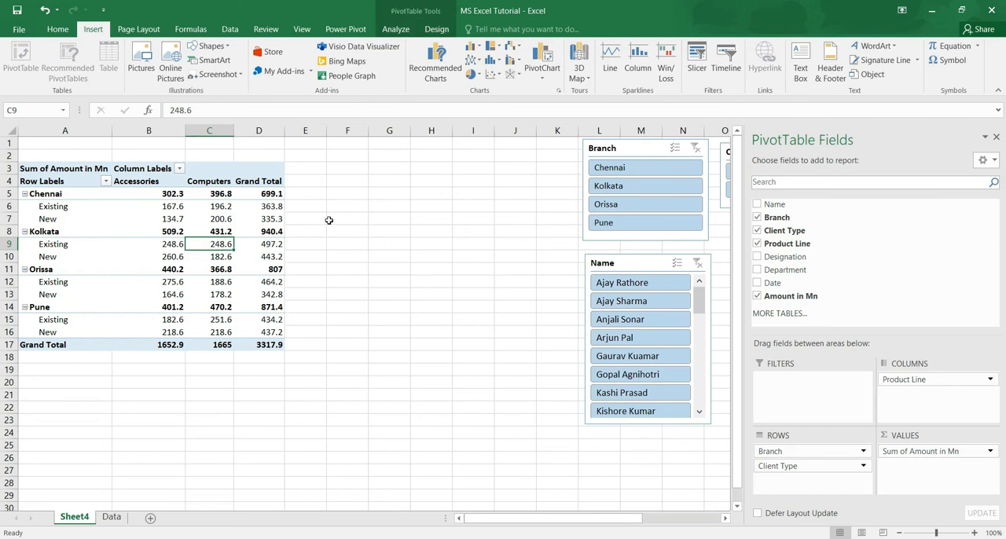
{"action": "mouse_move", "coordinate": [193, 226]}
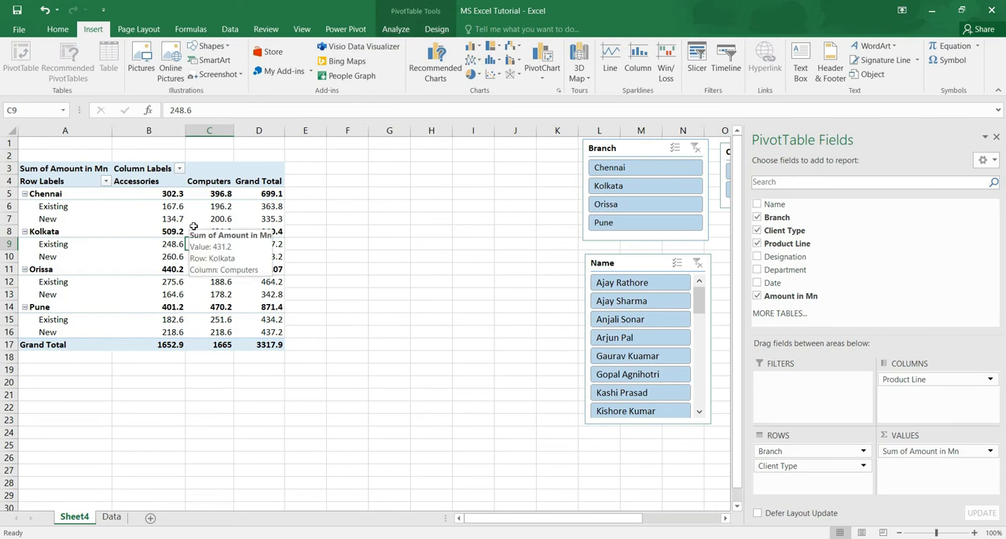
{"action": "left_click", "coordinate": [730, 66]}
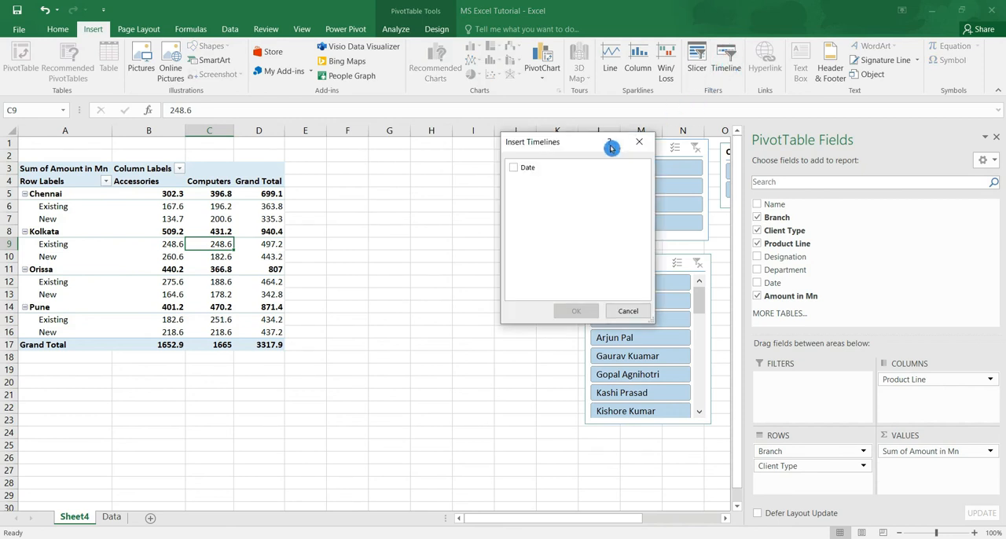
{"action": "left_click", "coordinate": [550, 171]}
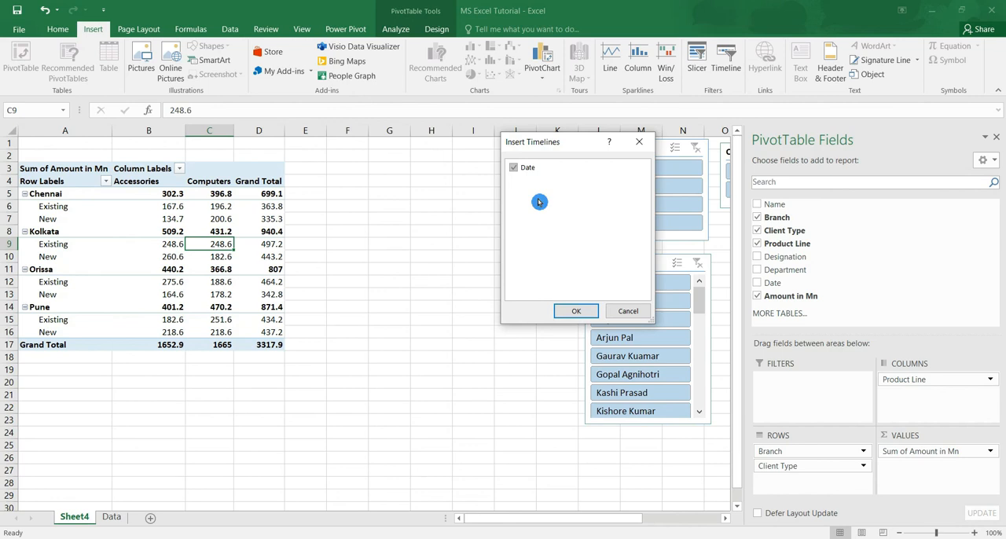
{"action": "left_click", "coordinate": [576, 311]}
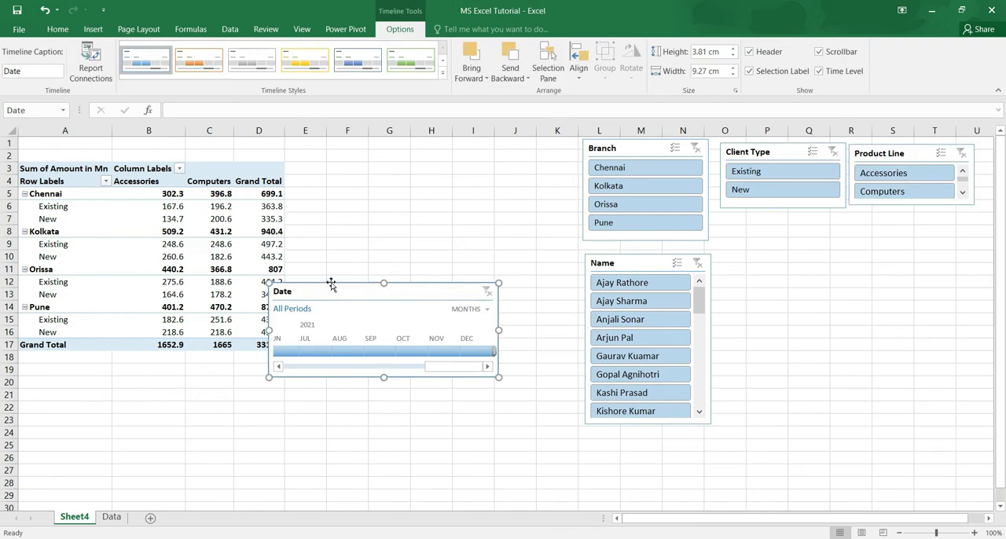
{"action": "left_click_drag", "start_coordinate": [335, 286], "coordinate": [807, 228]}
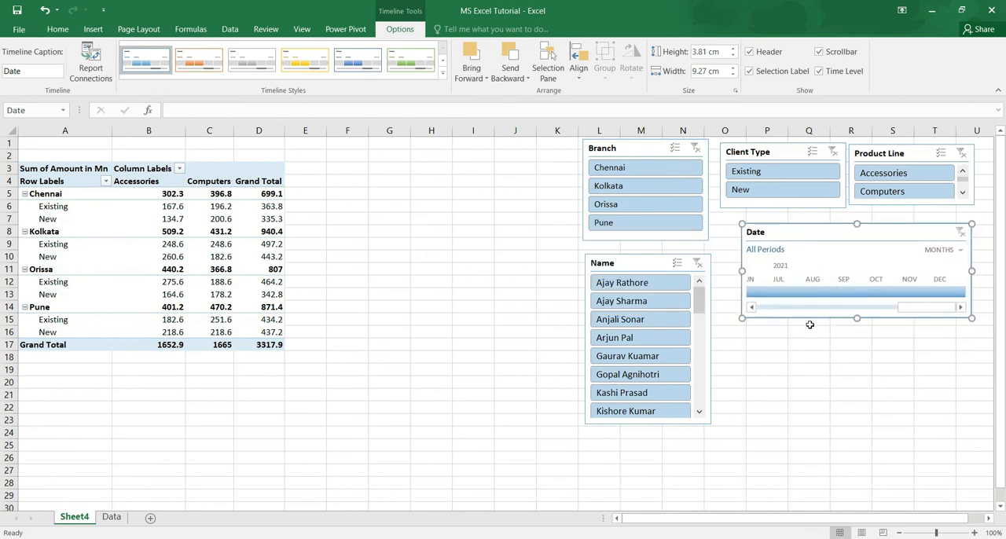
Filter the PivotTable by single months with the Date timeline, July 2021 followed by August 2021.
{"action": "left_click_drag", "start_coordinate": [757, 296], "coordinate": [856, 297]}
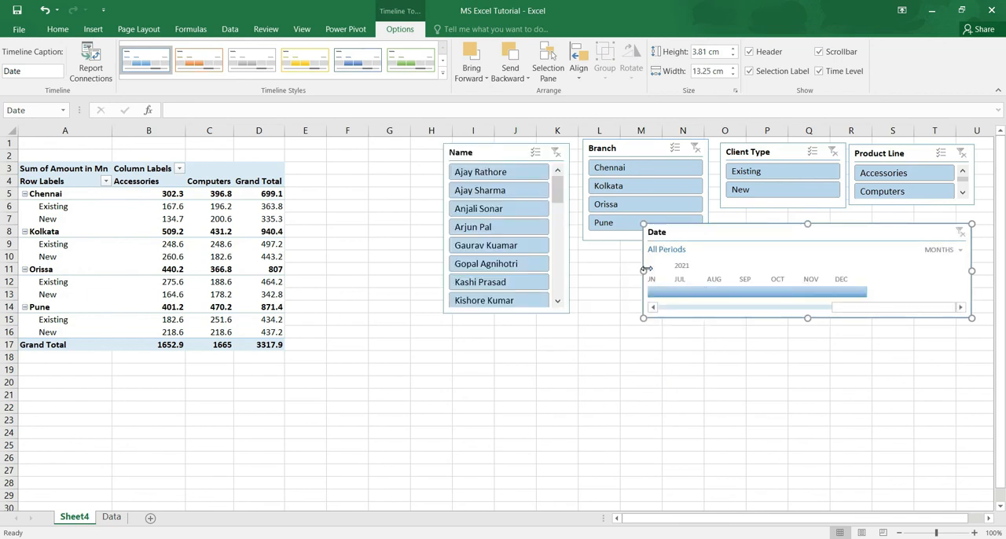
{"action": "left_click_drag", "start_coordinate": [754, 294], "coordinate": [760, 294]}
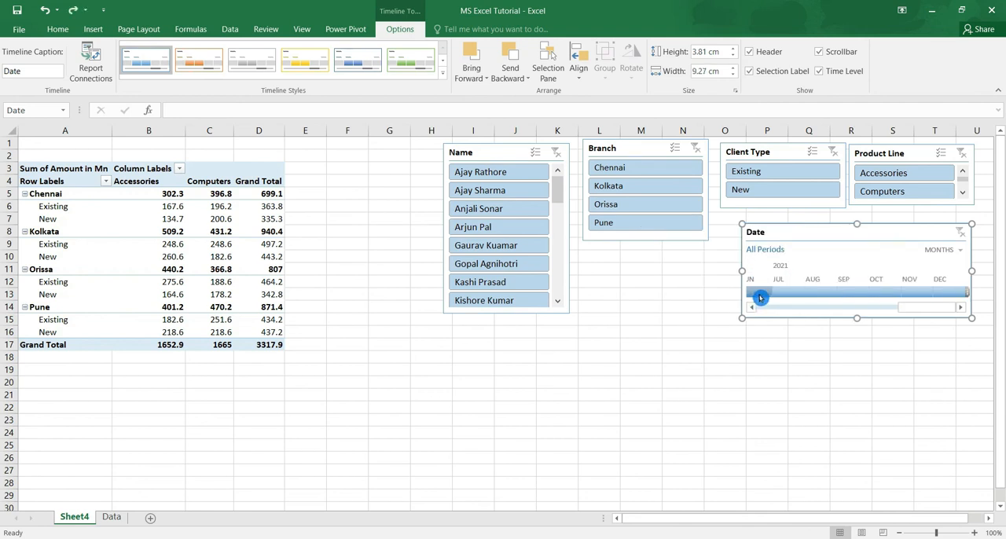
{"action": "mouse_move", "coordinate": [759, 294]}
{"action": "left_mouse_down"}
{"action": "mouse_move", "coordinate": [815, 294]}
{"action": "mouse_move", "coordinate": [778, 299]}
{"action": "left_mouse_up"}
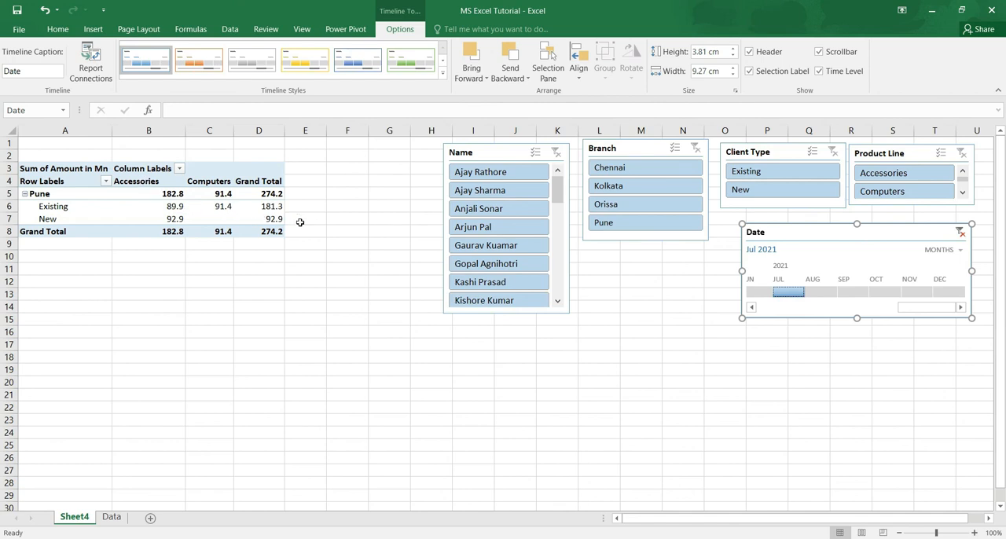
{"action": "left_click_drag", "start_coordinate": [769, 283], "coordinate": [822, 296]}
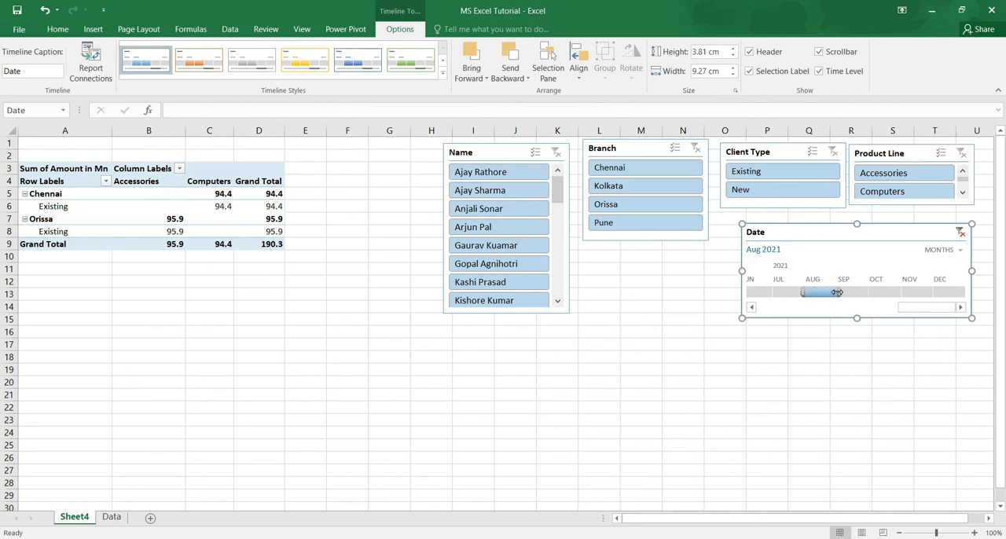
Widen the Date timeline's period in stages to Aug - Sep 2021, Q3 2021, Jun - Sep 2021 and Jun - Dec 2021.
{"action": "left_click_drag", "start_coordinate": [856, 291], "coordinate": [863, 295]}
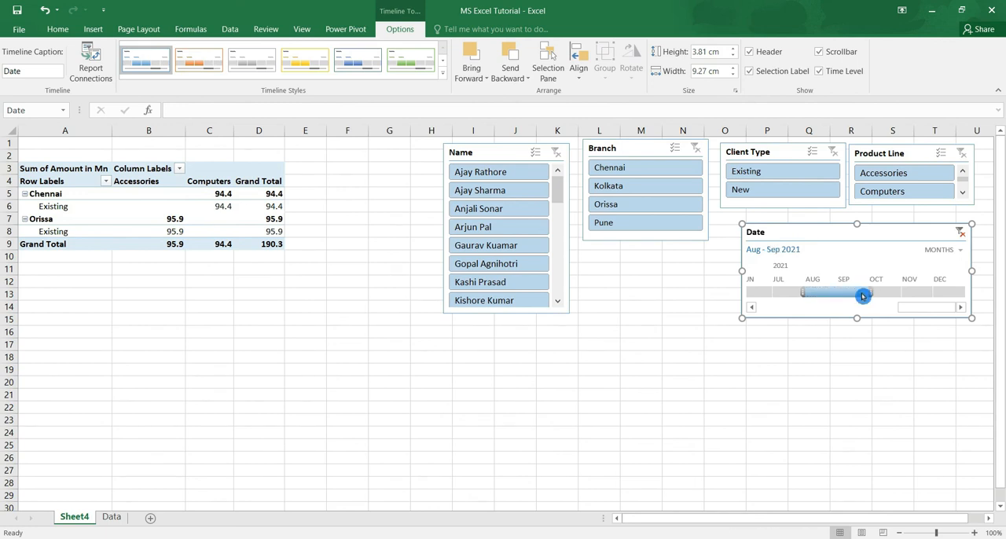
{"action": "left_click_drag", "start_coordinate": [802, 289], "coordinate": [774, 289]}
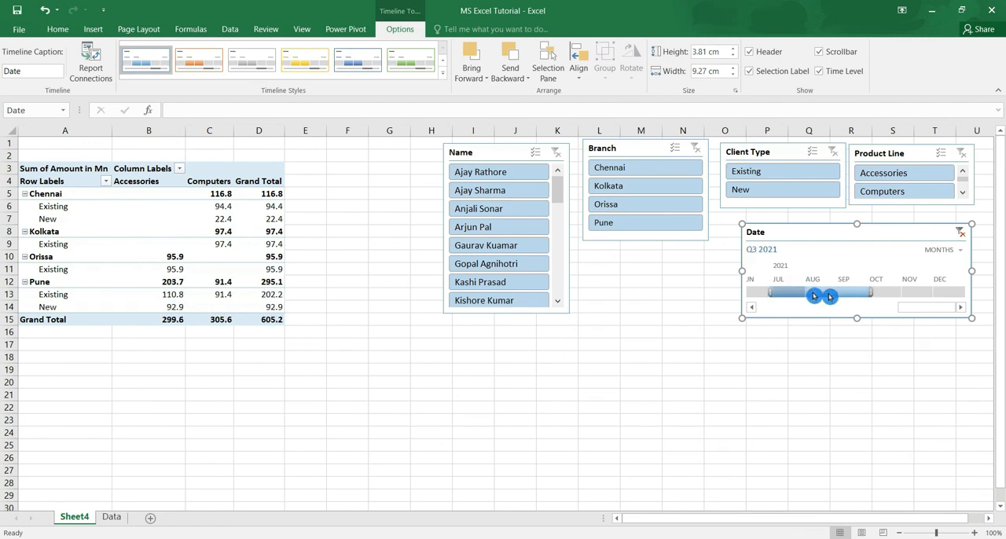
{"action": "left_click_drag", "start_coordinate": [873, 296], "coordinate": [873, 296]}
{"action": "left_click_drag", "start_coordinate": [776, 290], "coordinate": [748, 292]}
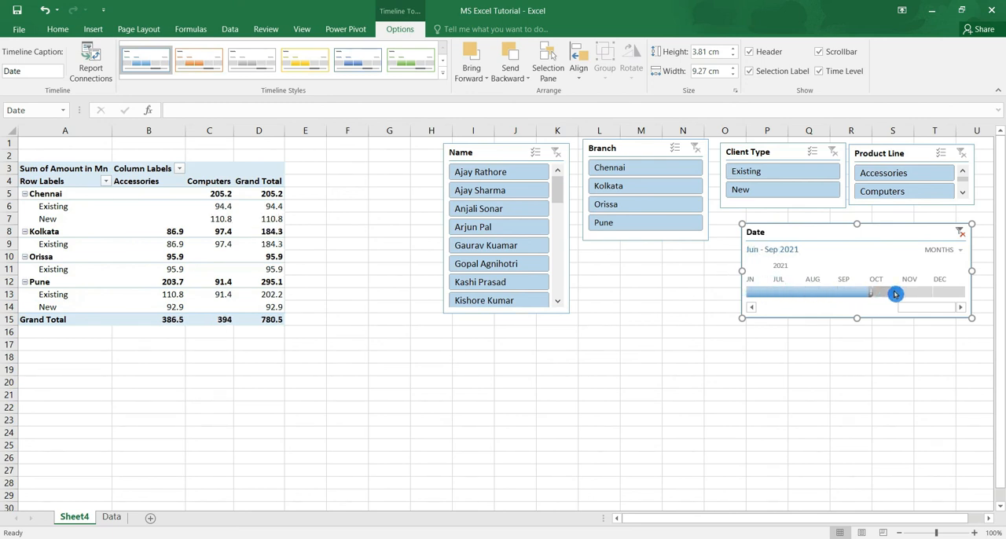
{"action": "left_click_drag", "start_coordinate": [889, 289], "coordinate": [972, 292]}
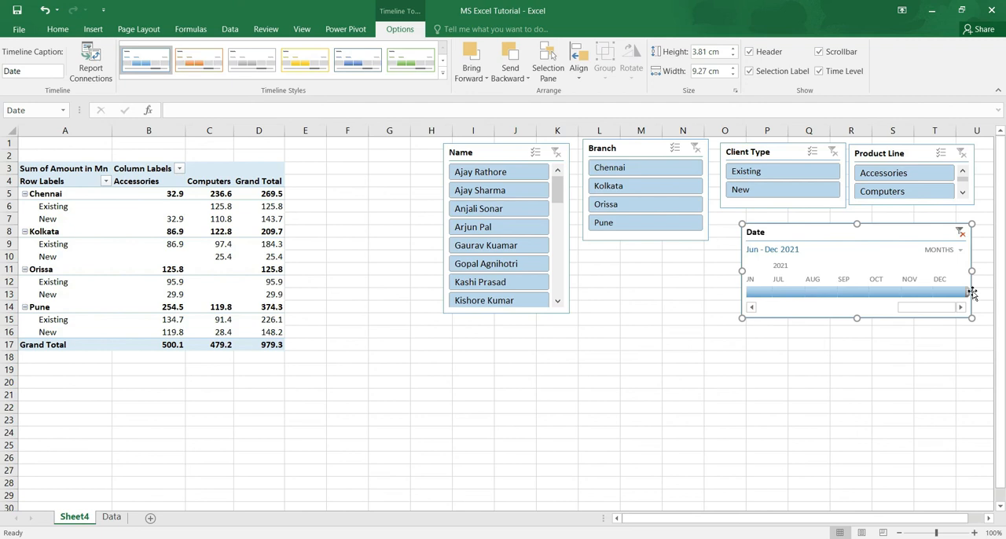
{"action": "left_click", "coordinate": [88, 30]}
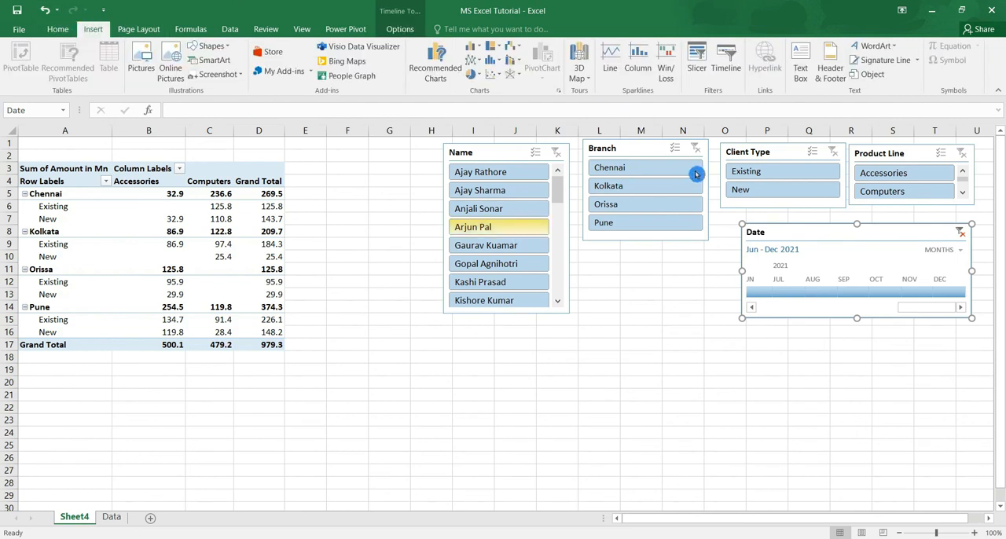